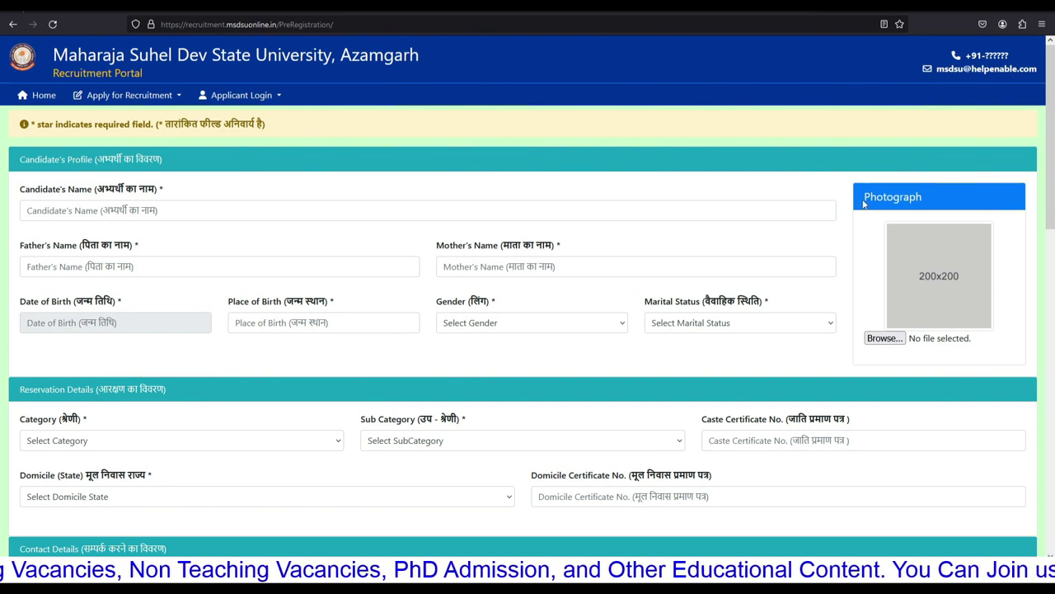
Step: Highlight the Photograph heading on the recruitment form, then clear the selection
left_click_drag(862, 198, 940, 200)
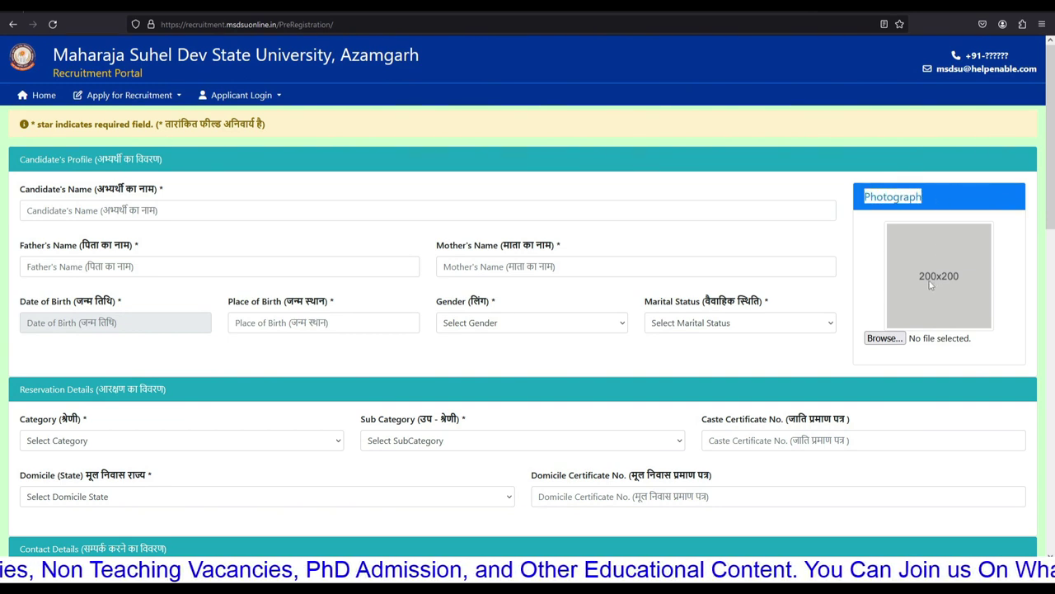
left_click(863, 249)
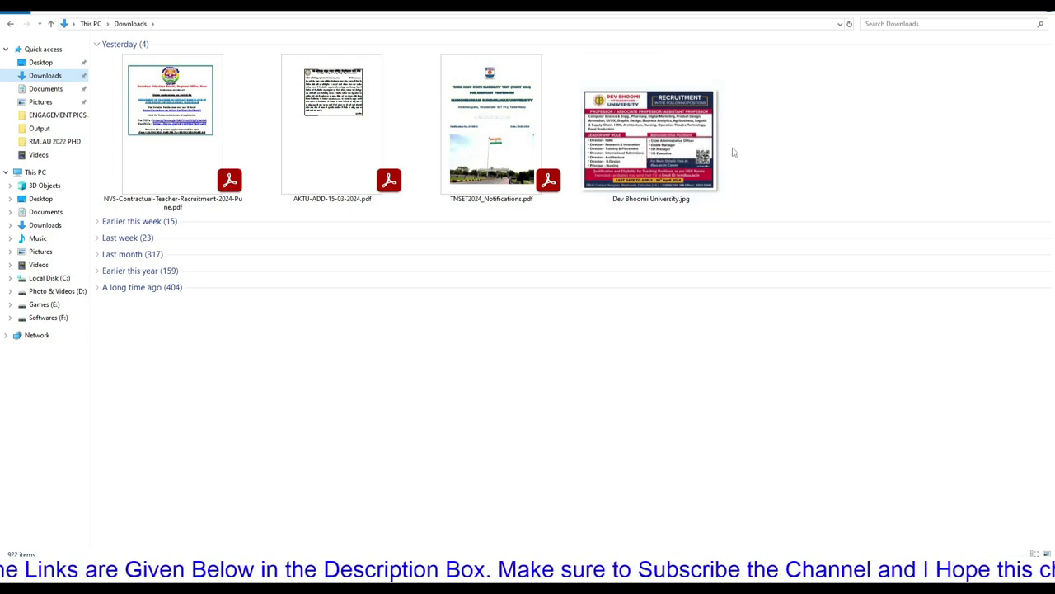
double_click(657, 152)
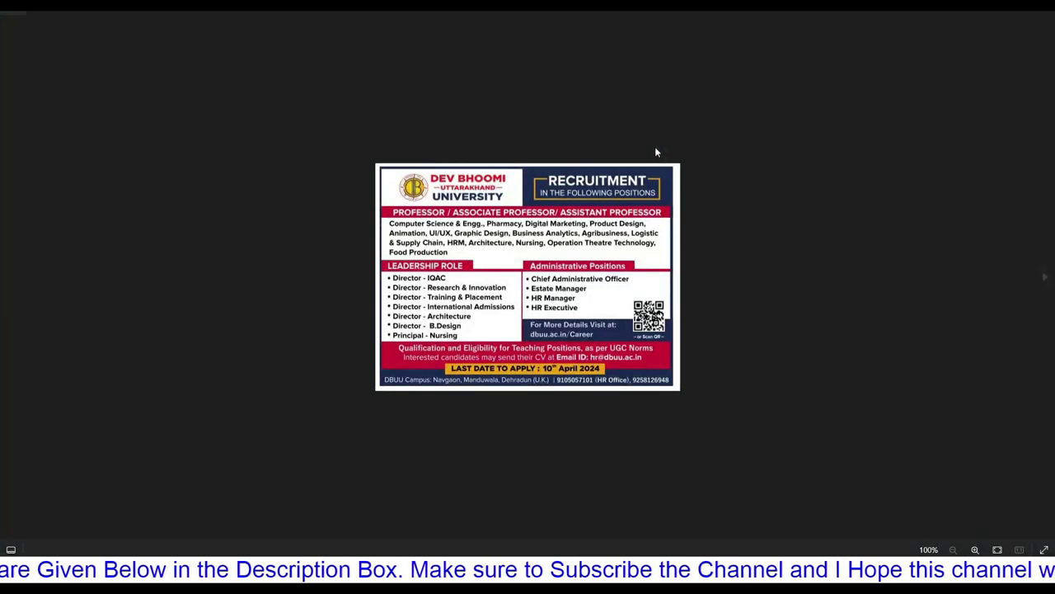
key("alt+F4")
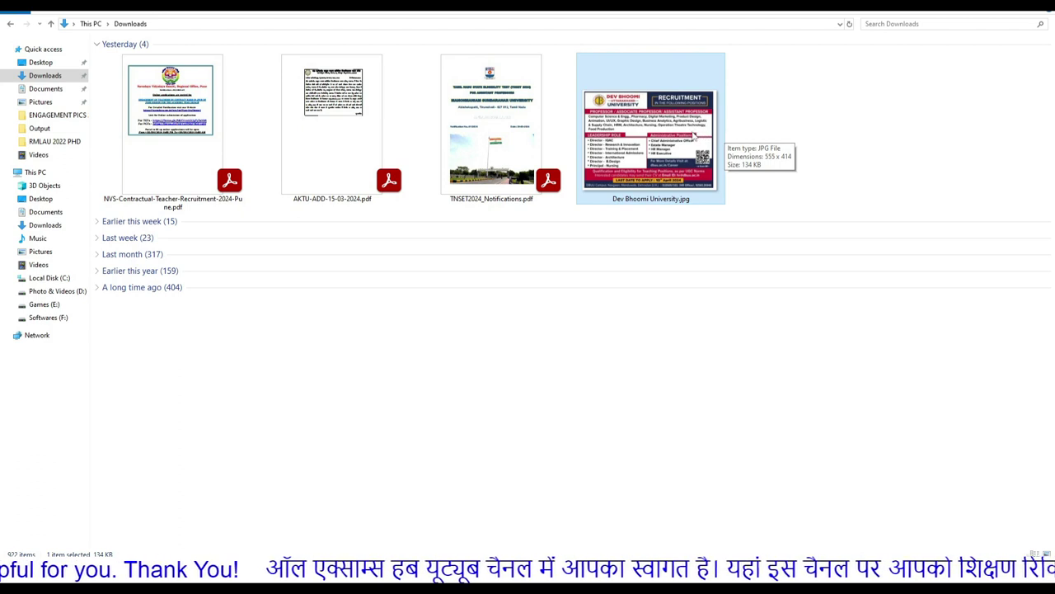
Step: Open Dev Bhoomi University.jpg in Paint and maximize the Paint window
right_click(694, 133)
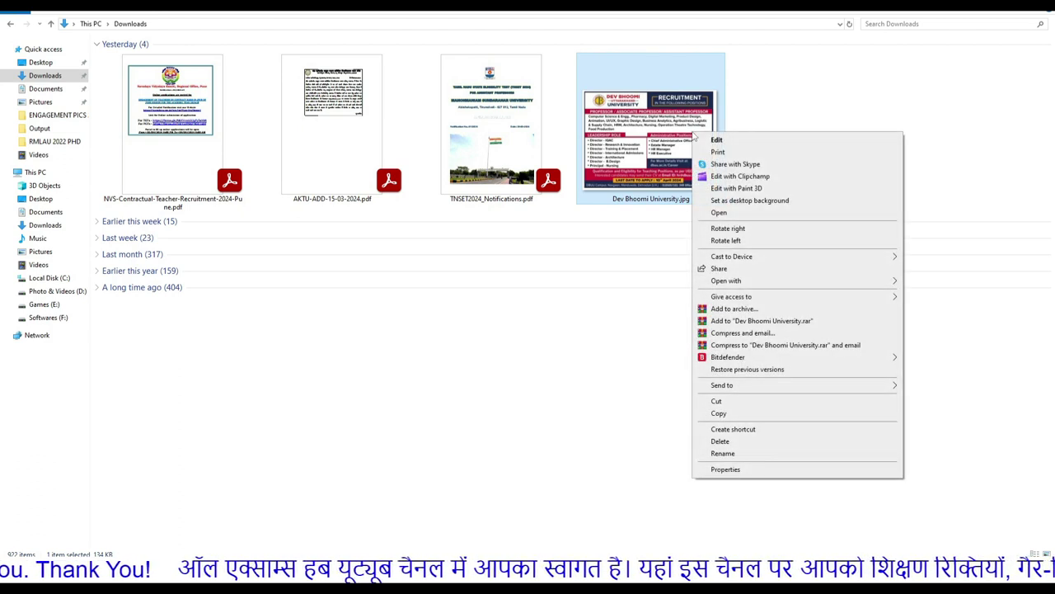
mouse_move(725, 281)
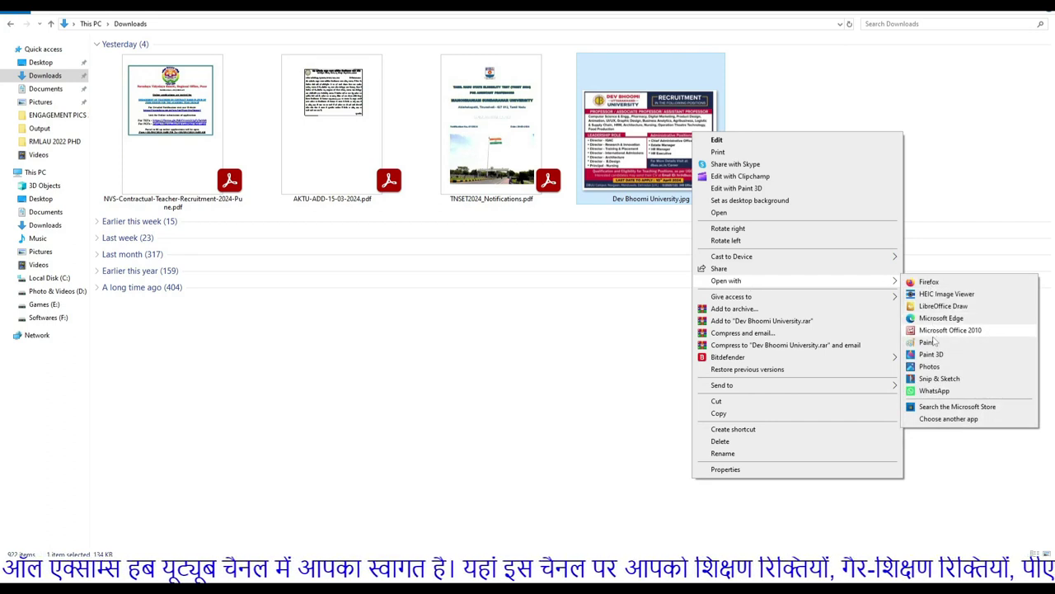
left_click(930, 342)
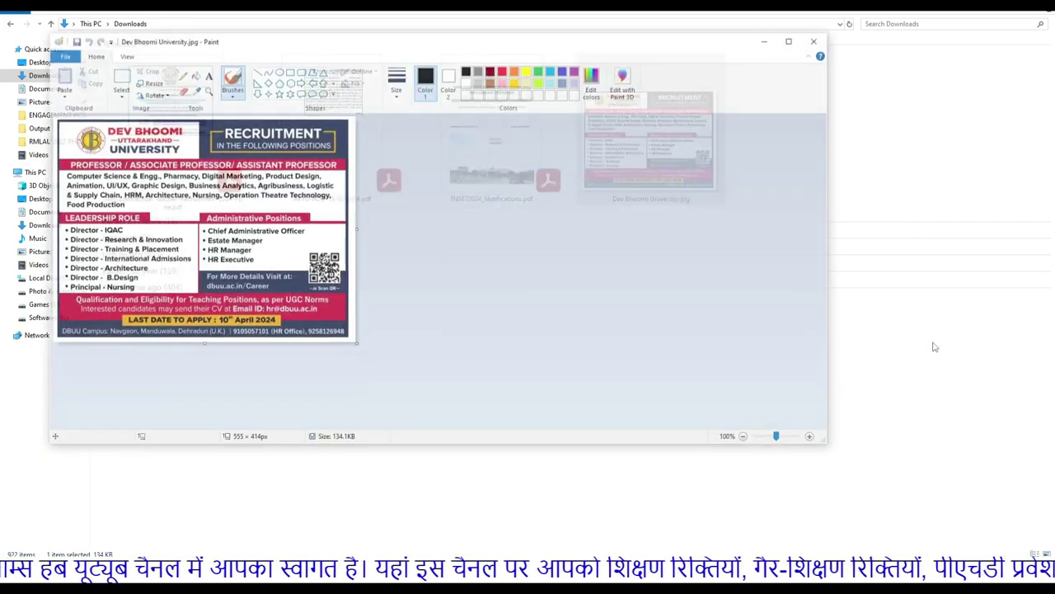
left_click(792, 42)
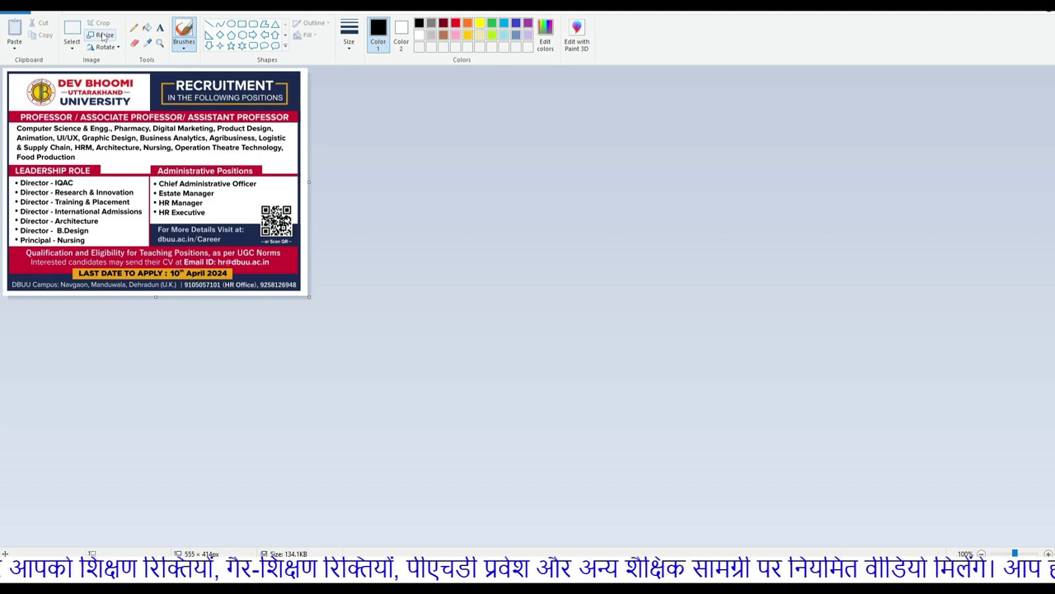
Step: Resize the poster by pixels to 200 × 200, with Maintain aspect ratio unchecked
left_click(100, 35)
left_click_drag(101, 44, 389, 86)
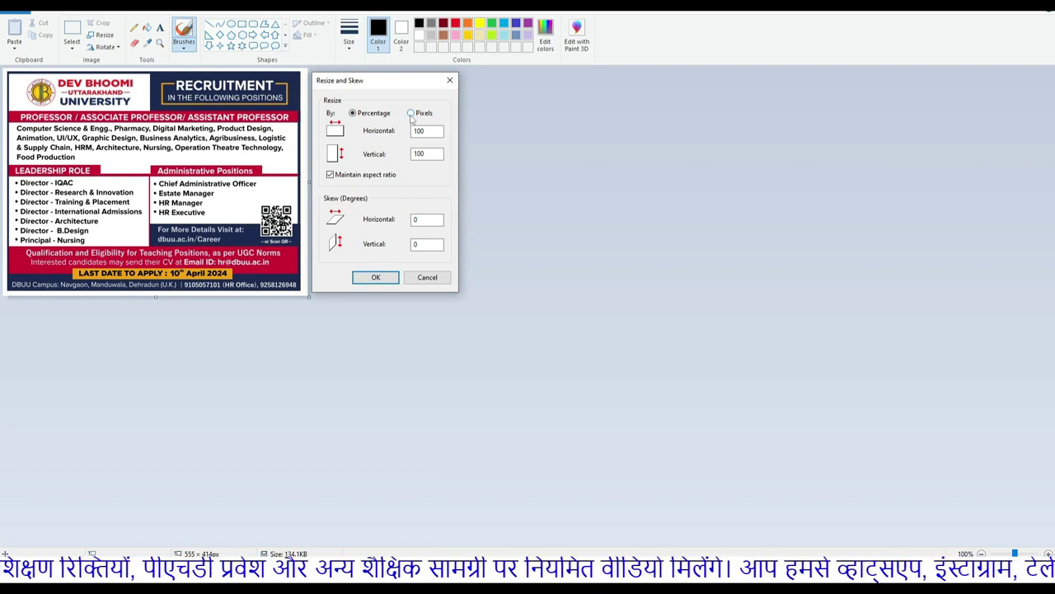
left_click(411, 114)
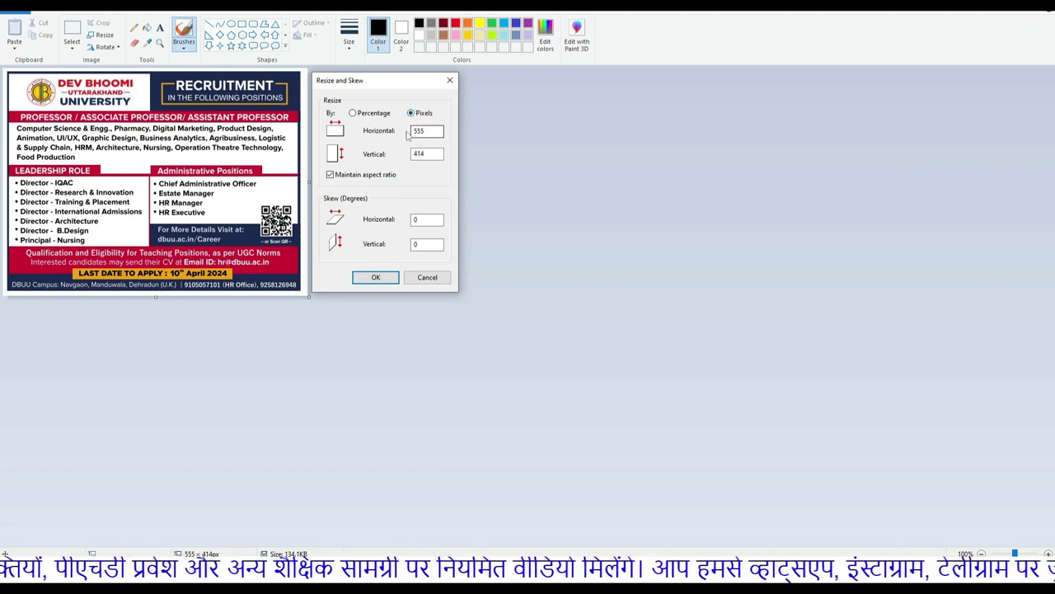
double_click(420, 130)
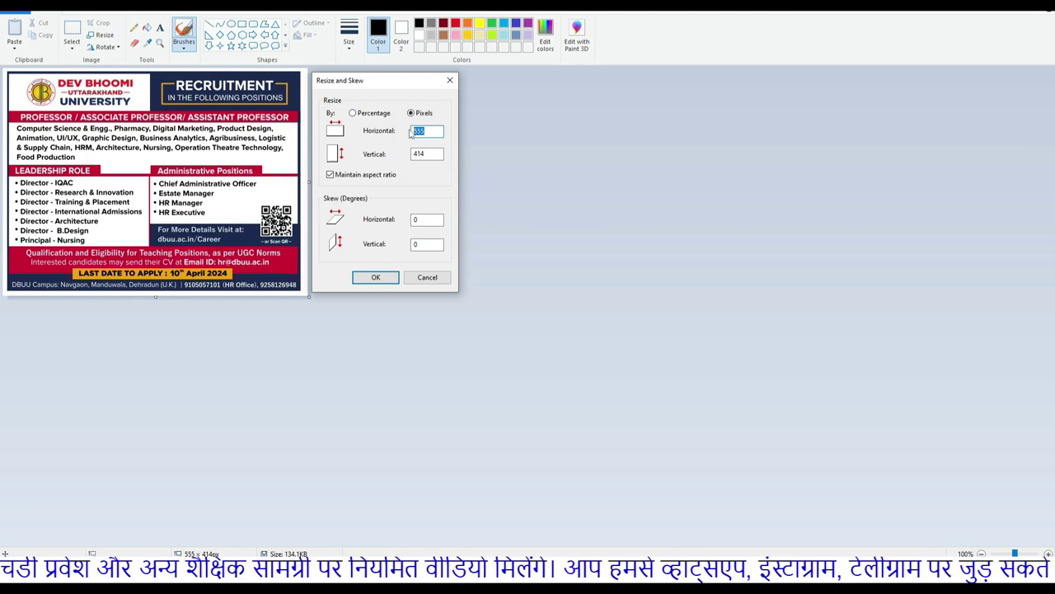
double_click(418, 153)
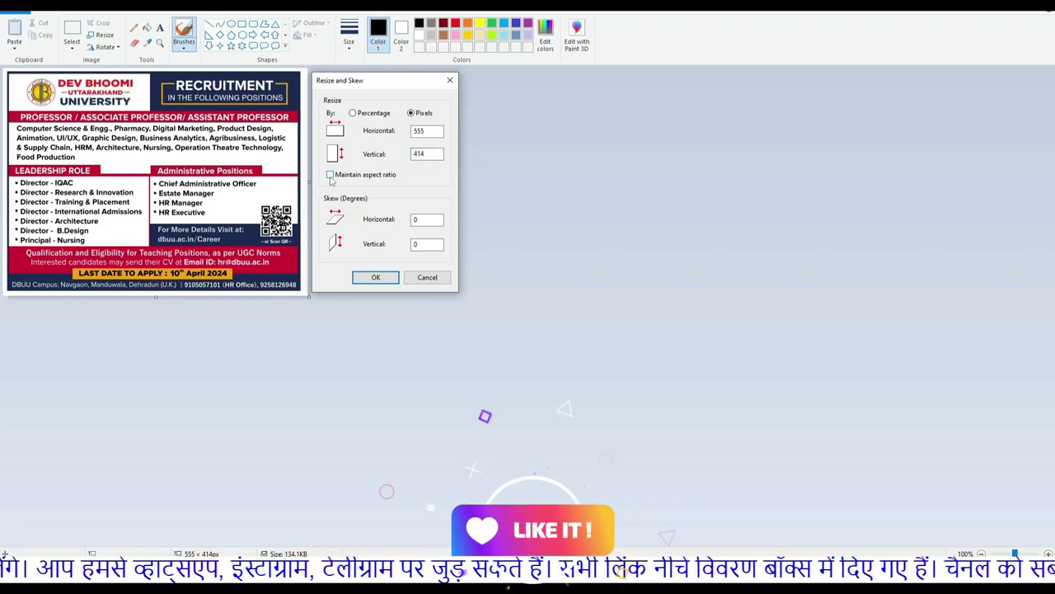
left_click(330, 175)
double_click(419, 130)
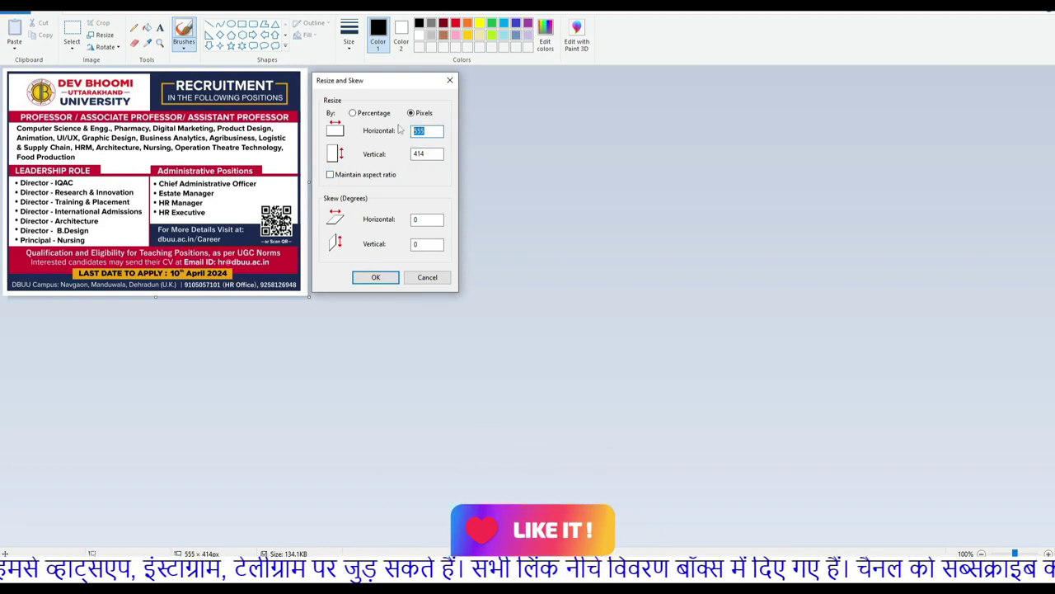
type("200")
double_click(421, 155)
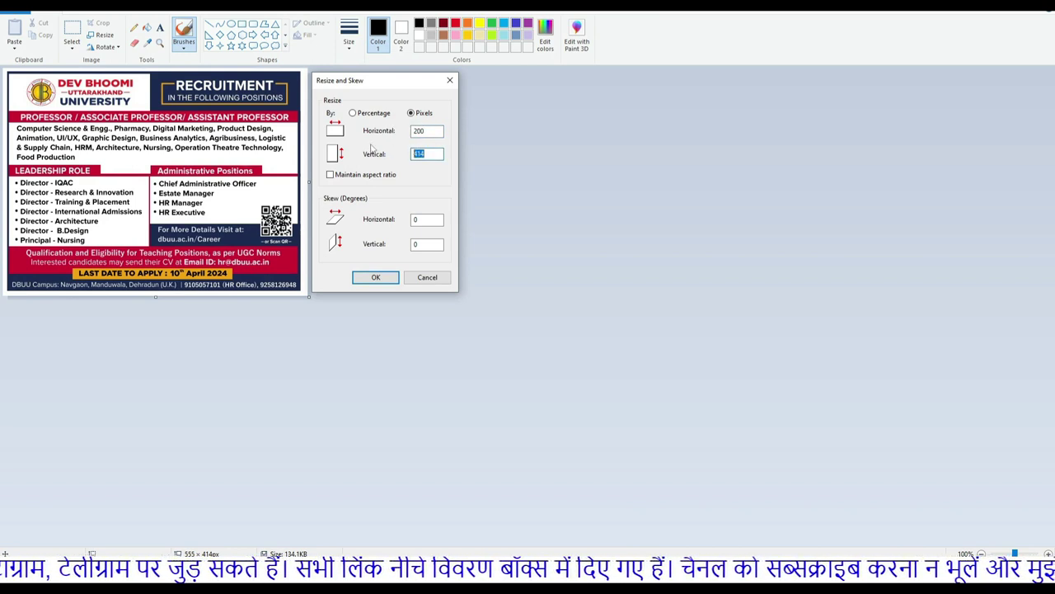
type("200")
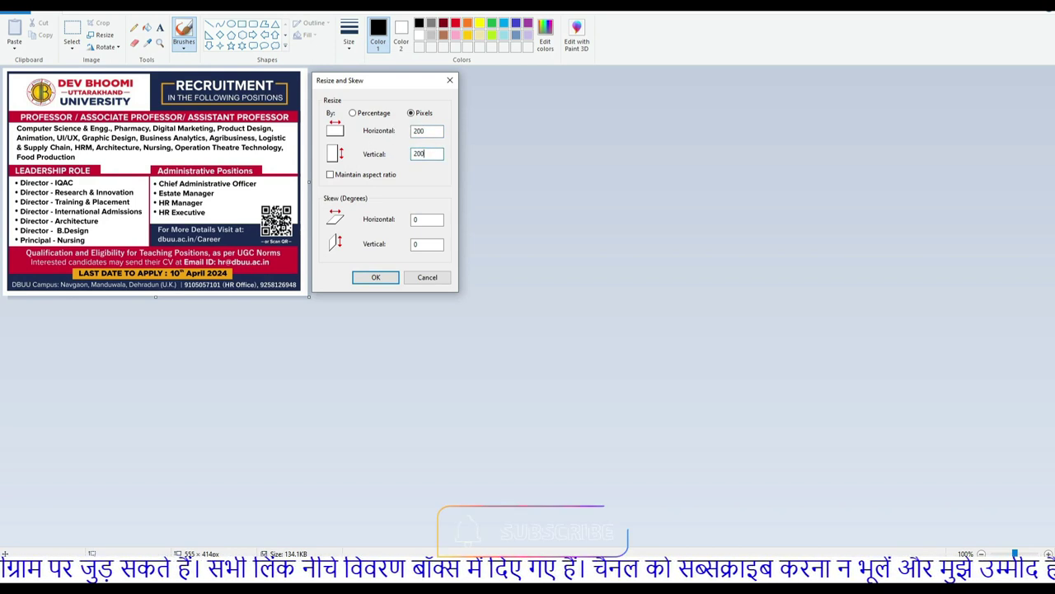
left_click(376, 277)
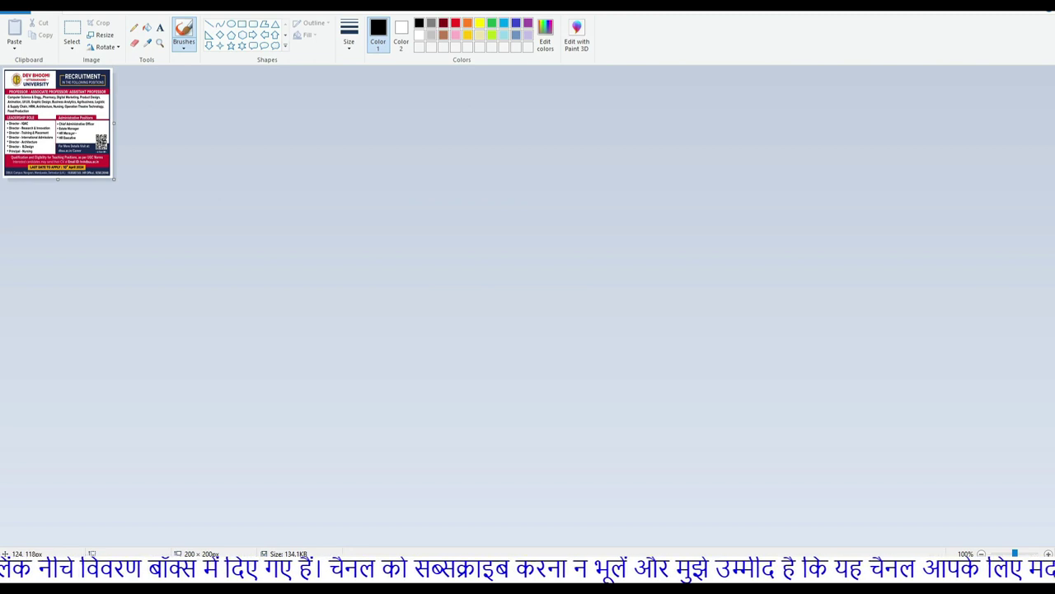
Step: Save the resized 200 × 200 poster over Dev Bhoomi University.jpg
left_click(6, 14)
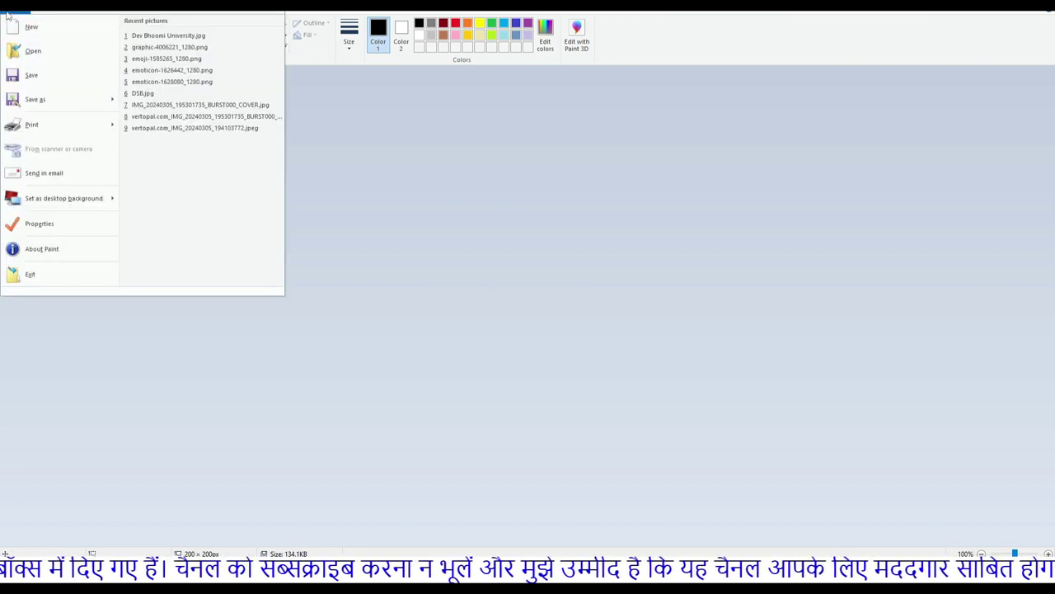
left_click(38, 74)
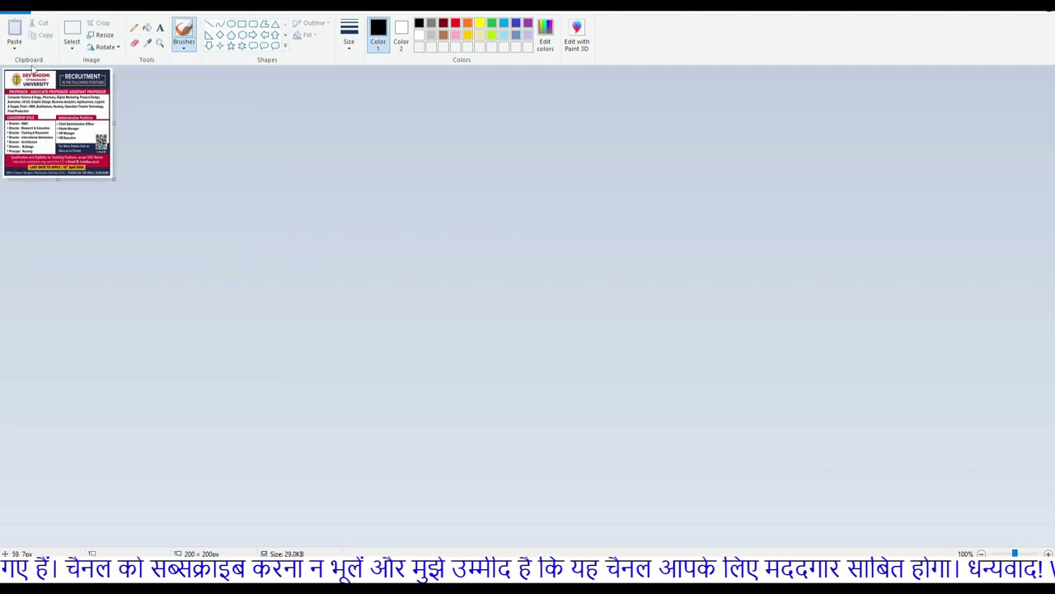
left_click(12, 18)
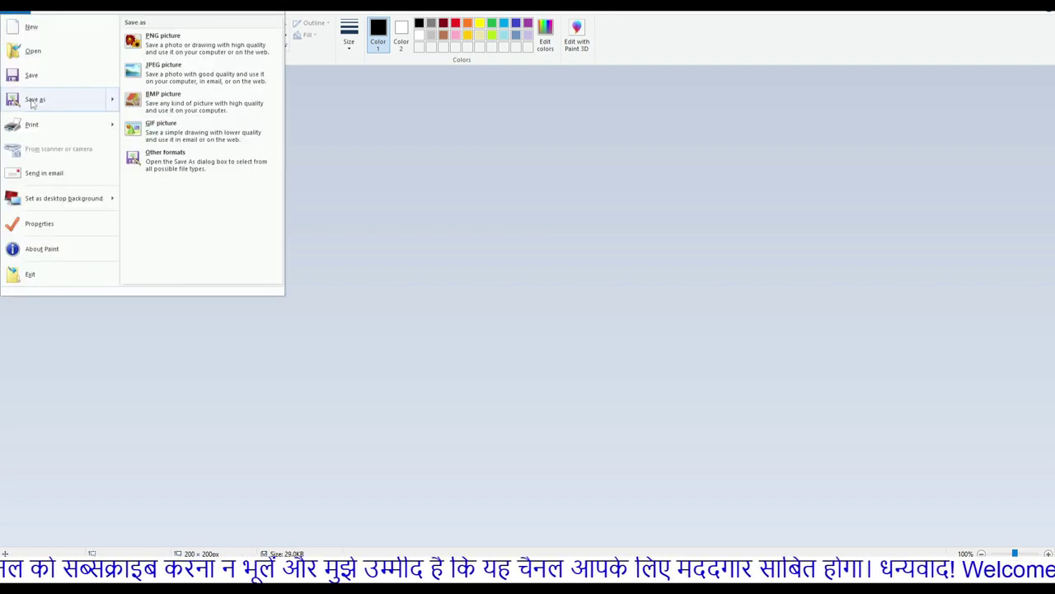
mouse_move(36, 99)
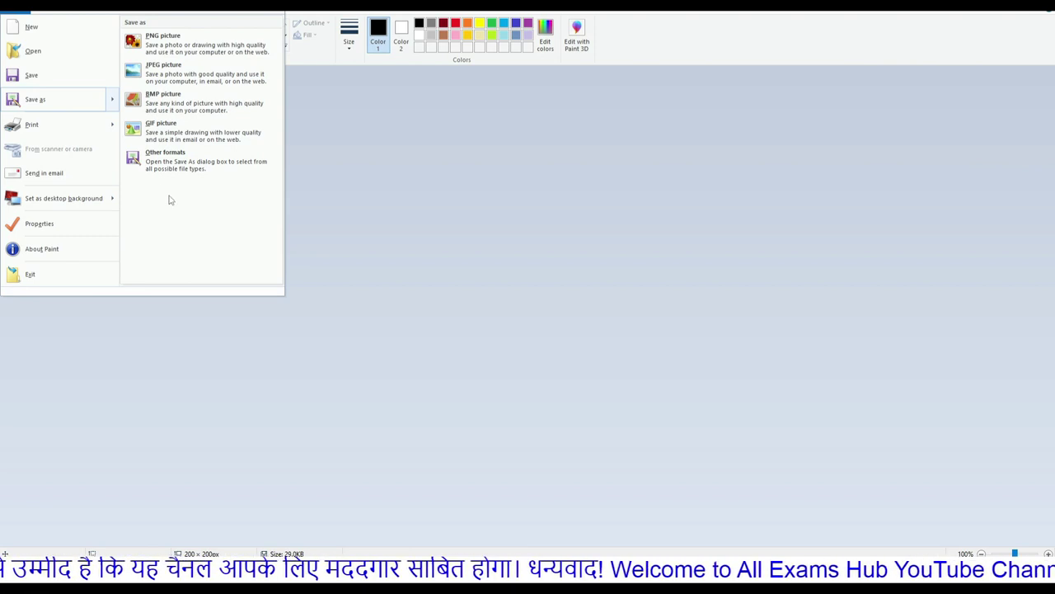
left_click(114, 389)
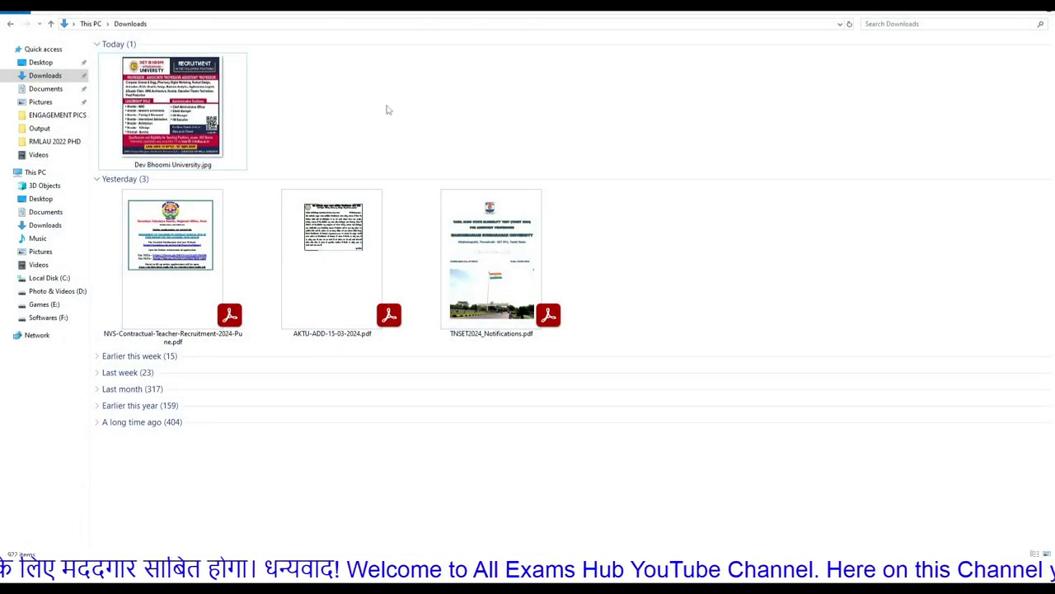
mouse_move(172, 108)
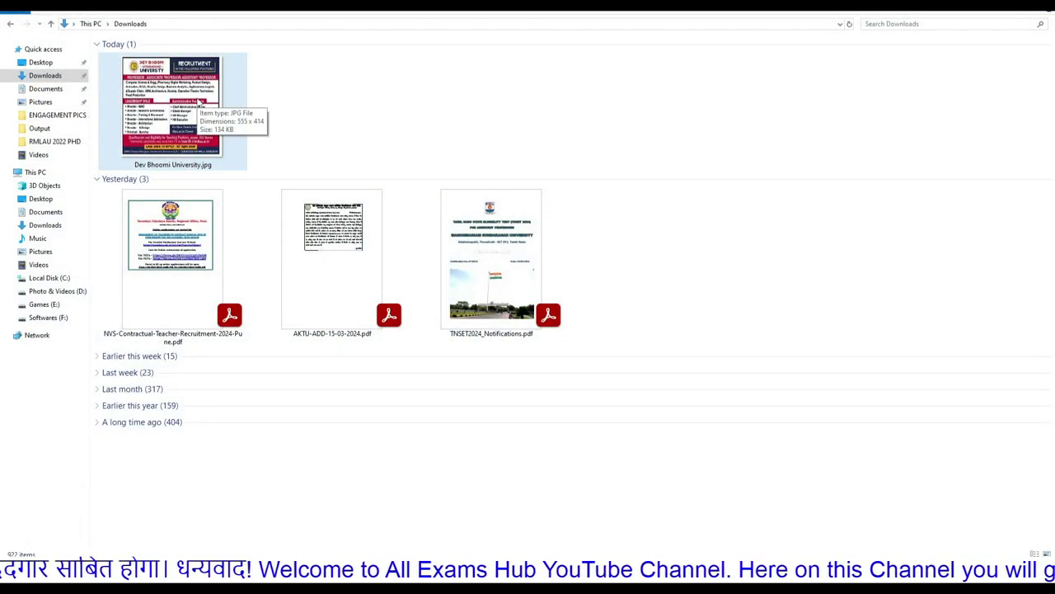
Step: Refresh the Downloads folder listing in File Explorer
right_click(342, 119)
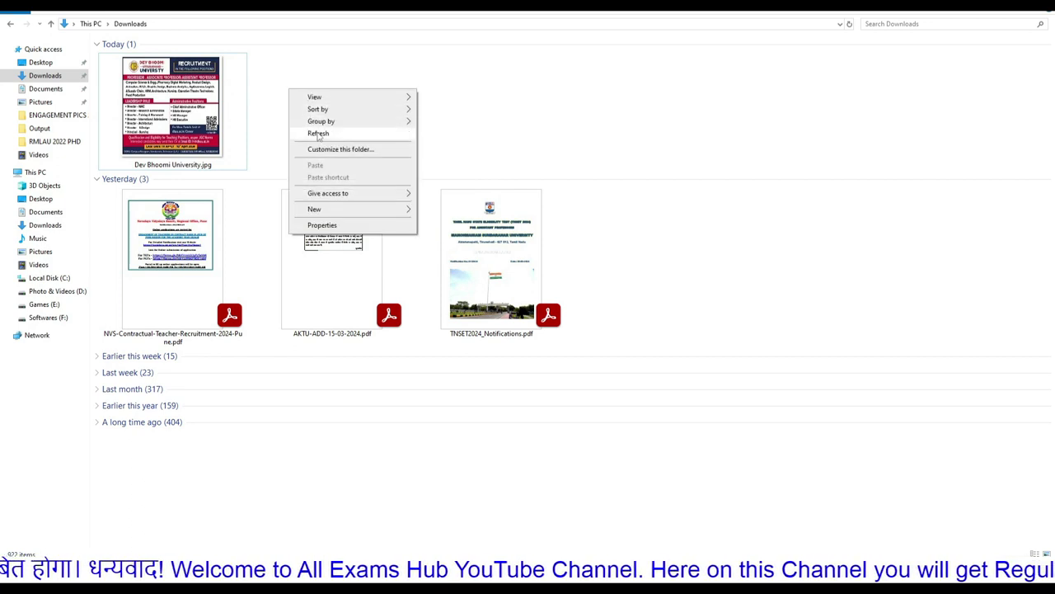
left_click(317, 133)
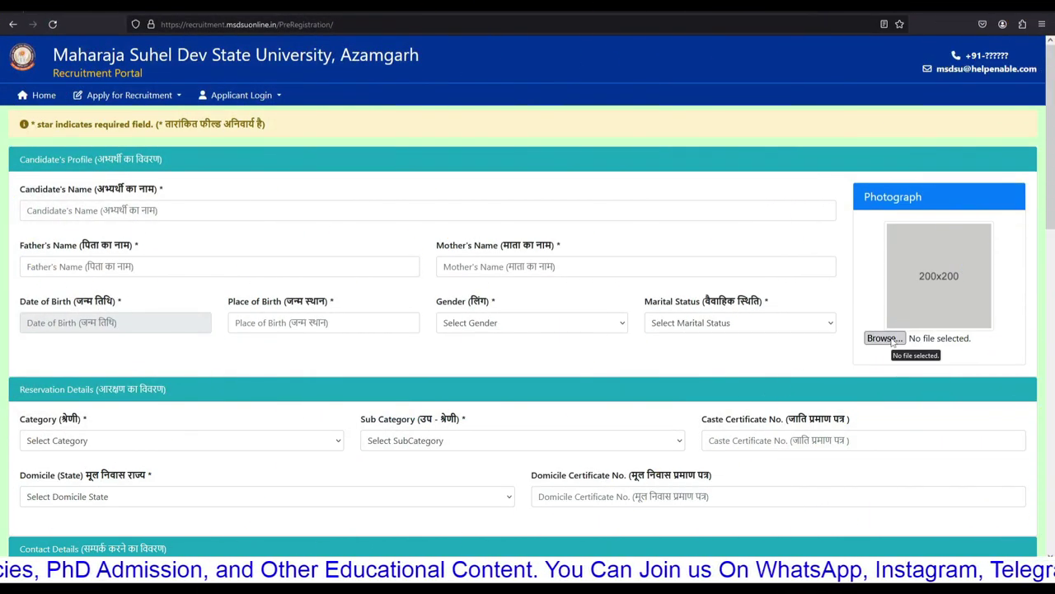
Step: Attach Dev Bhoomi University.jpg from Downloads to the form's Photograph field
left_click(884, 338)
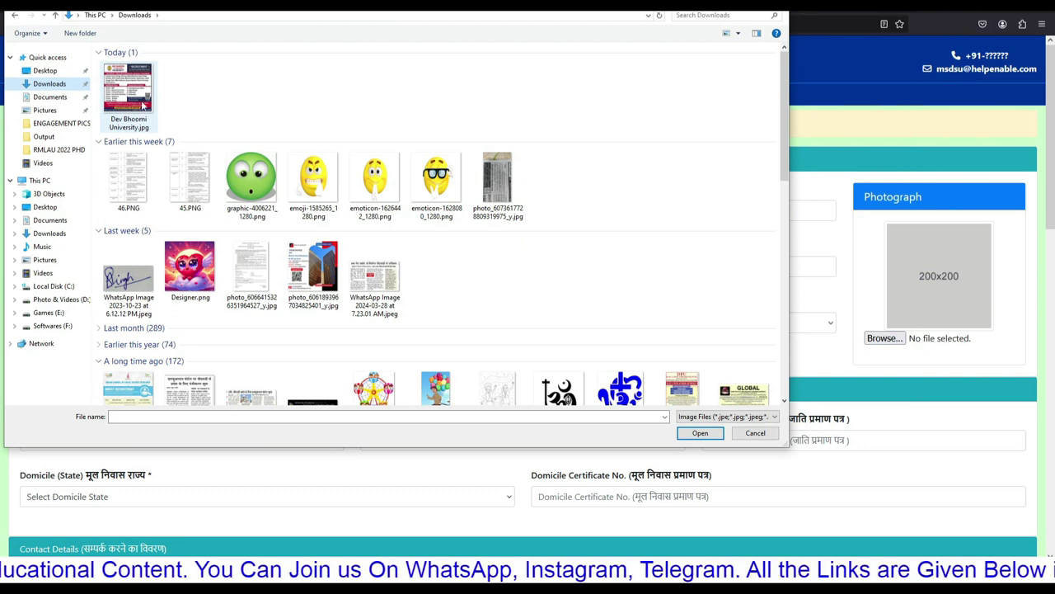
left_click(130, 99)
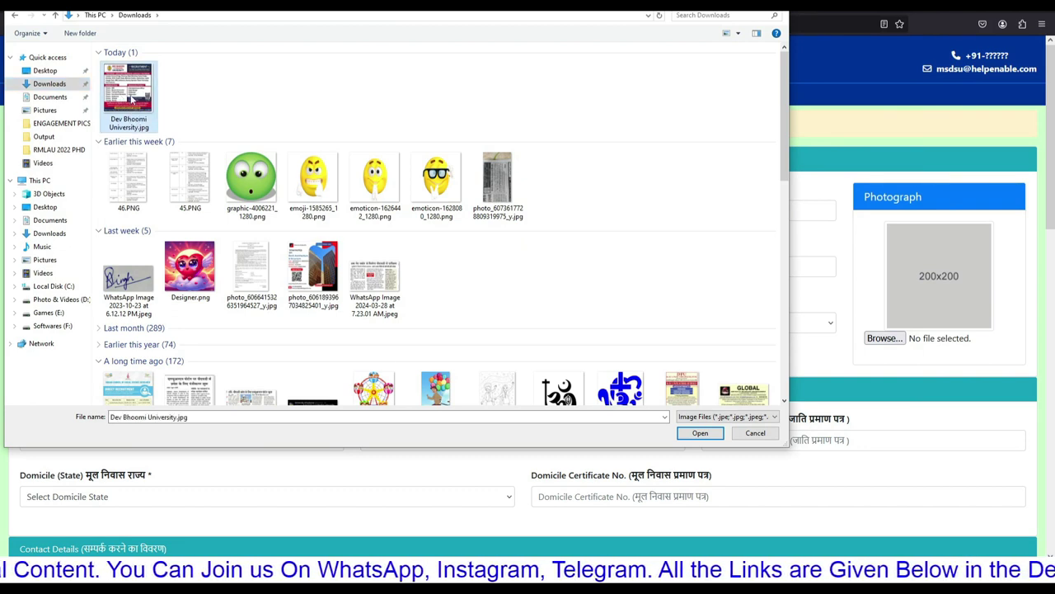
left_click(683, 438)
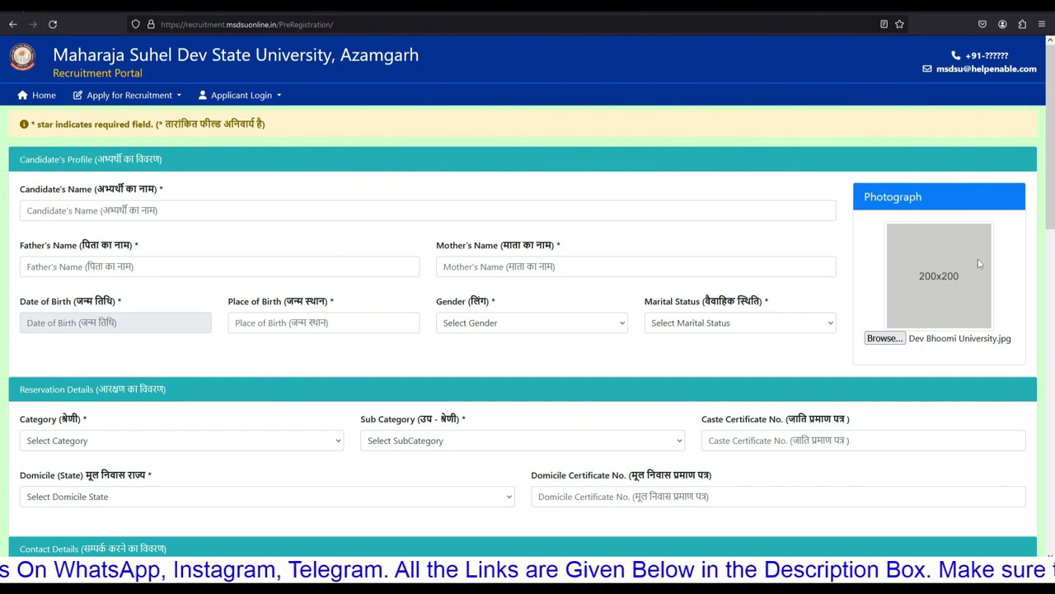
left_click_drag(1052, 182, 1053, 489)
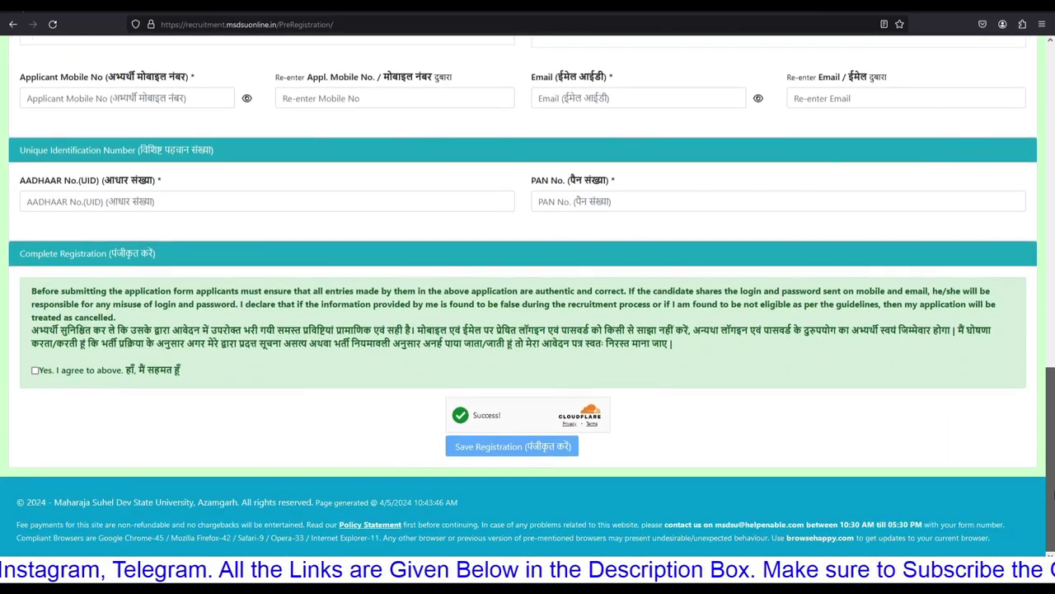
scroll(715, 289, "up", 10)
scroll(715, 289, "up", 5)
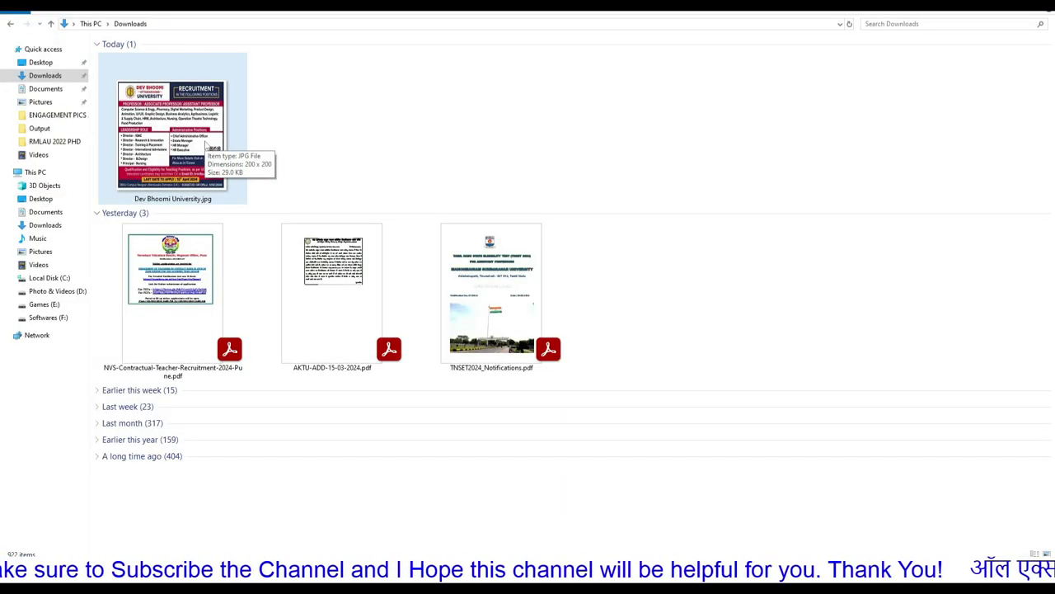
right_click(297, 111)
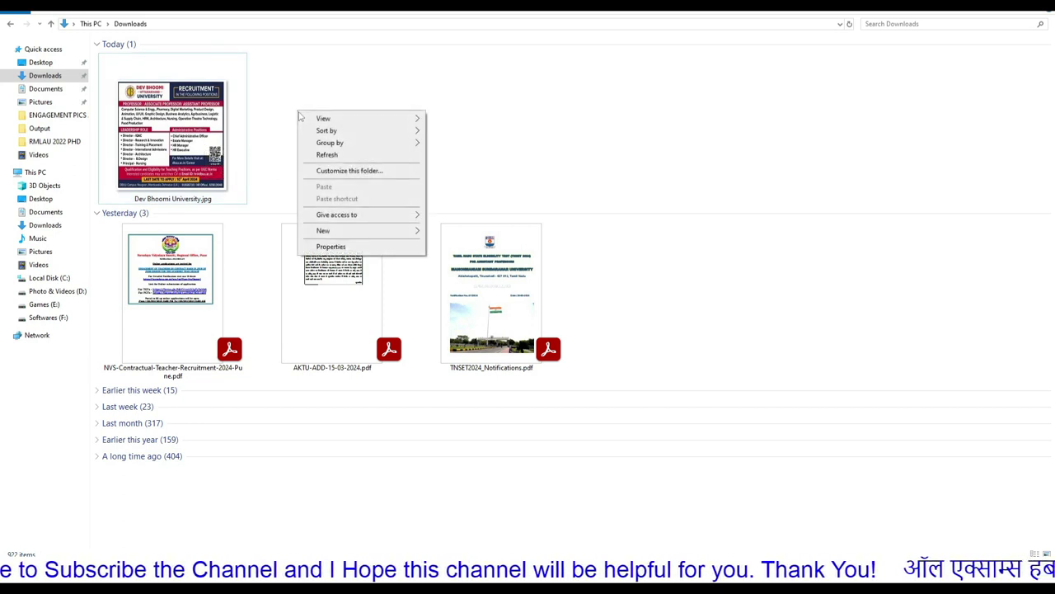
left_click(326, 154)
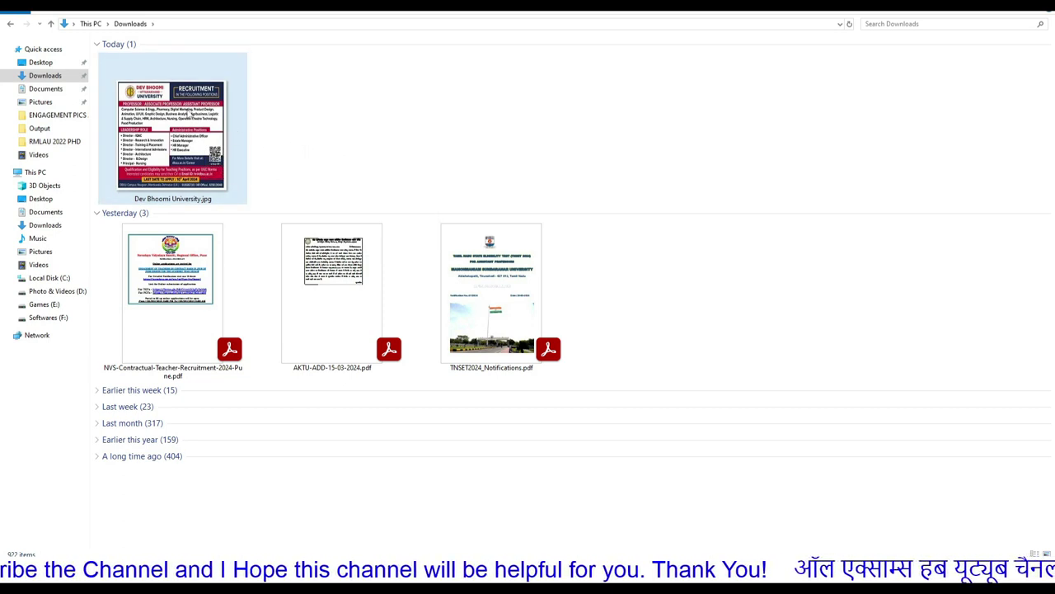
right_click(188, 113)
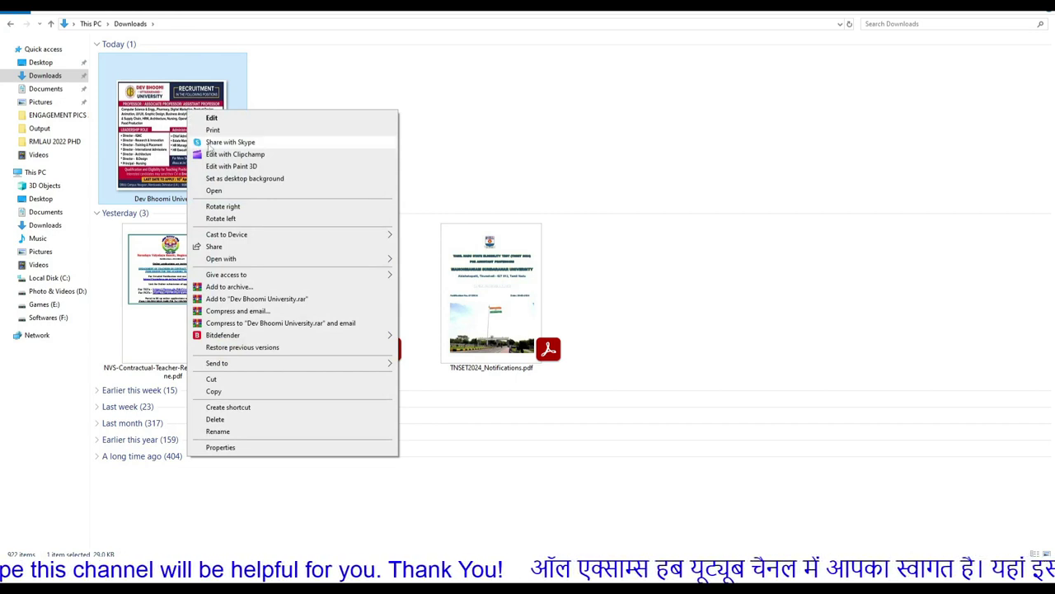
mouse_move(221, 258)
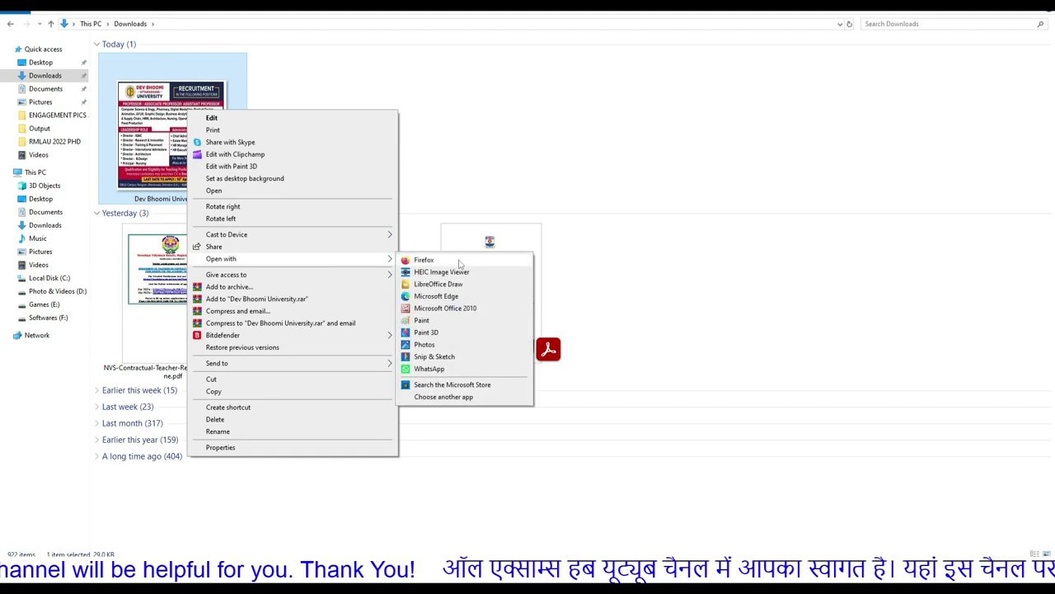
left_click(428, 320)
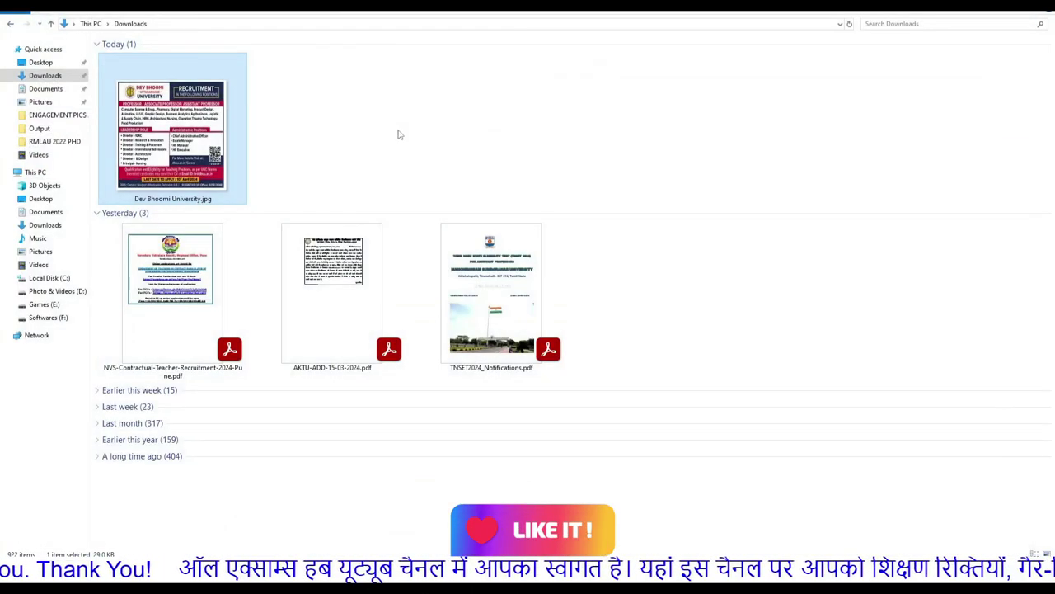
right_click(398, 130)
left_click(333, 118)
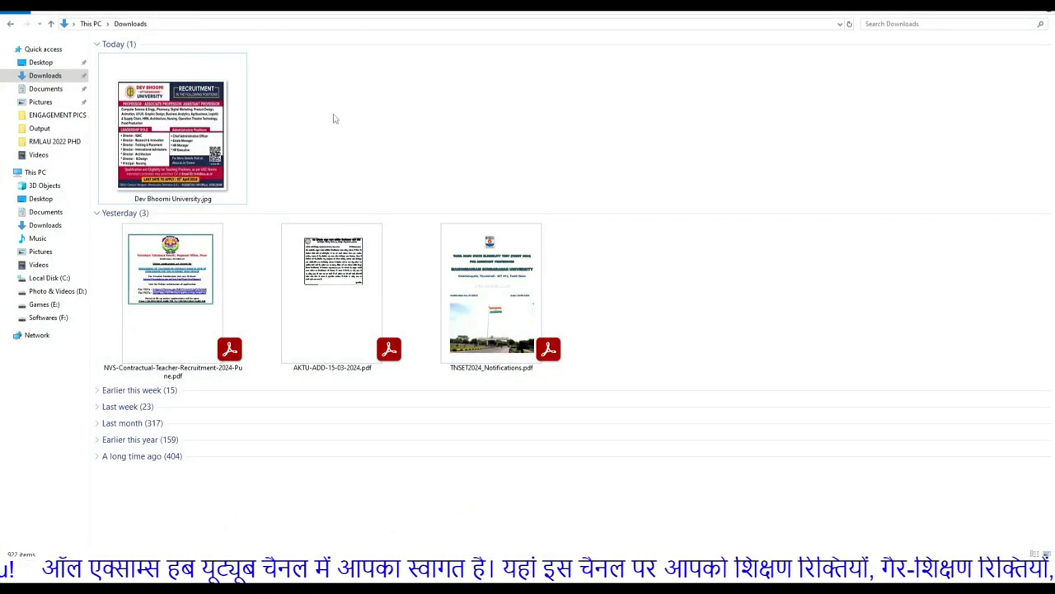